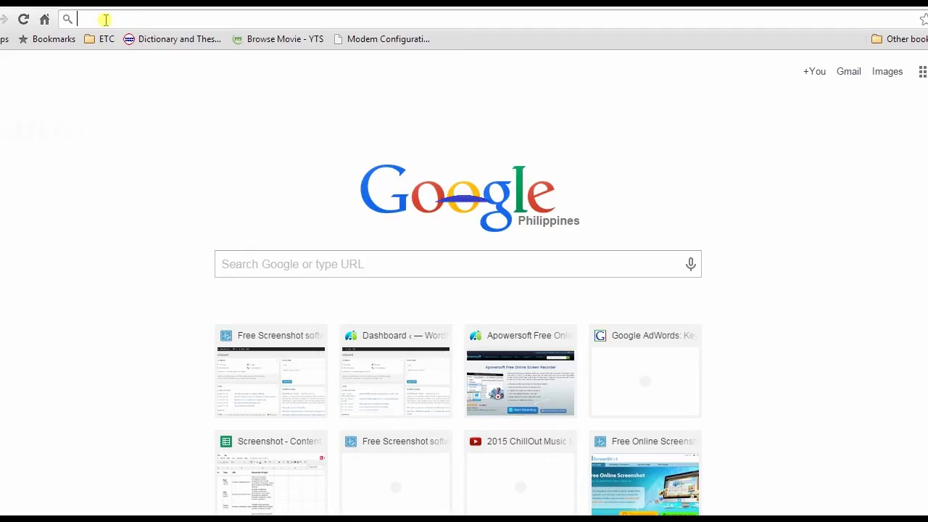
Step: Load screenshot.net's cursor-capture guide and save the screen-capture-pro installer
{"action": "type", "text": "http://screenshot.net/screenshot-with-cursor.html"}
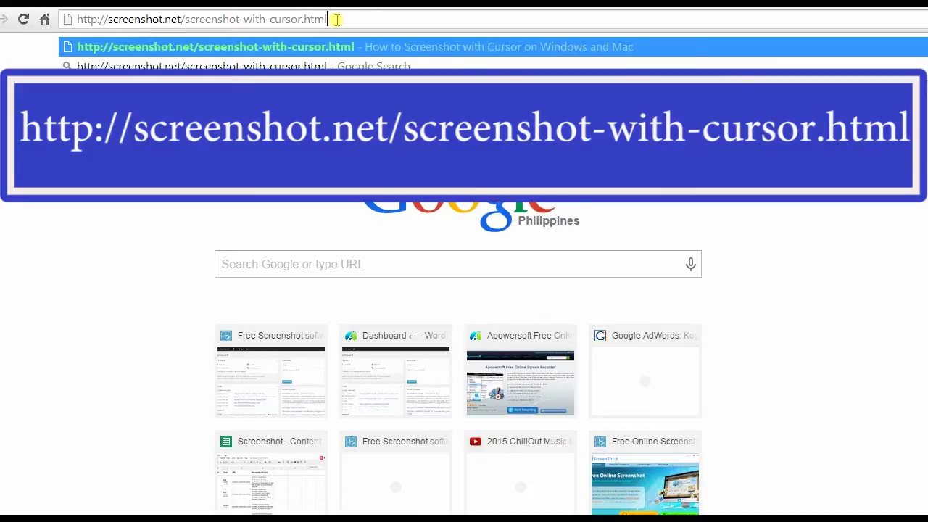
{"action": "key", "text": "Return"}
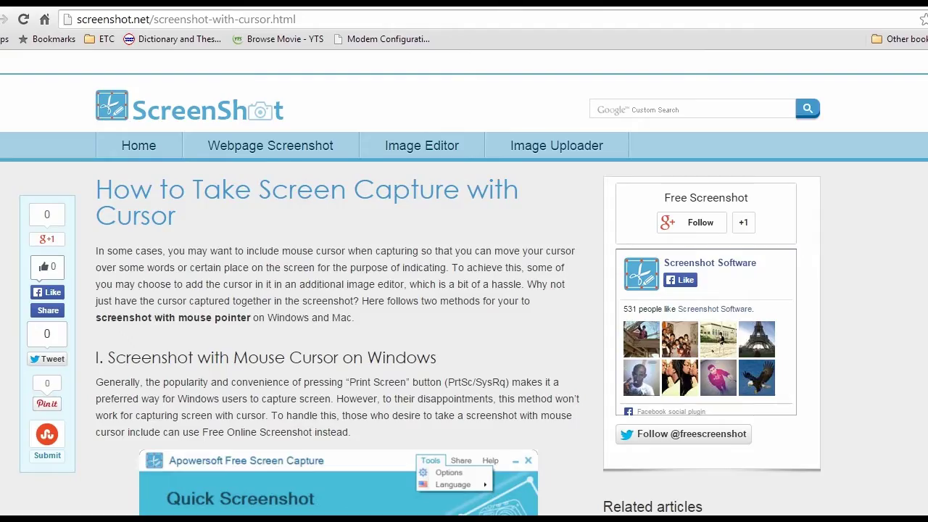
{"action": "scroll", "coordinate": [464, 290], "scroll_direction": "down", "scroll_amount": 5}
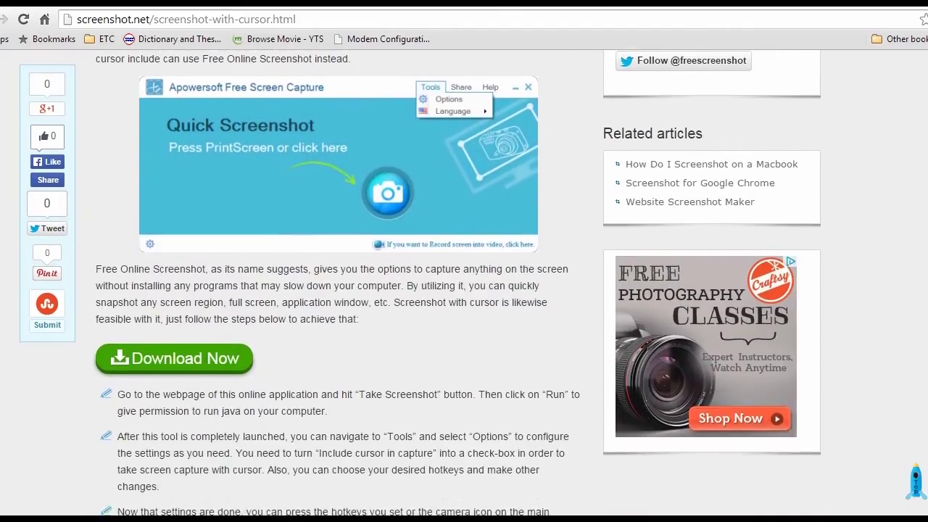
{"action": "left_click", "coordinate": [181, 351]}
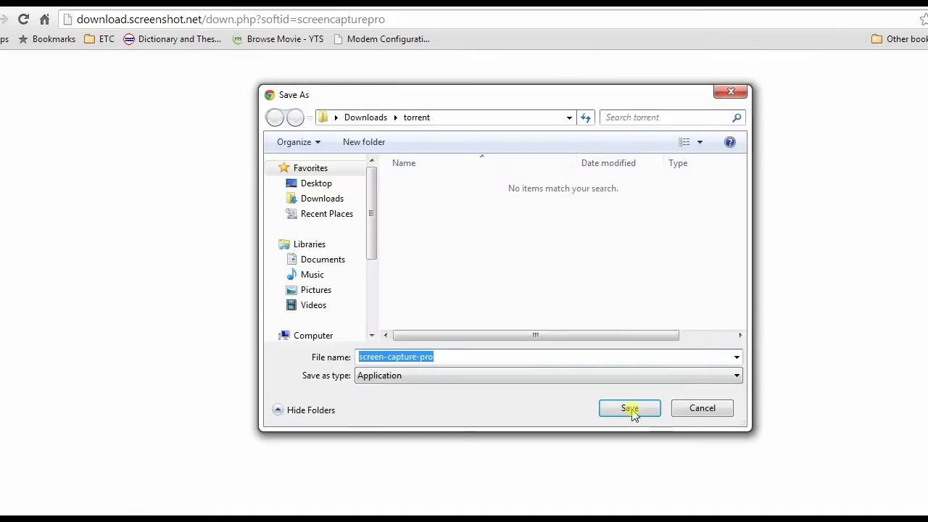
{"action": "left_click", "coordinate": [634, 410]}
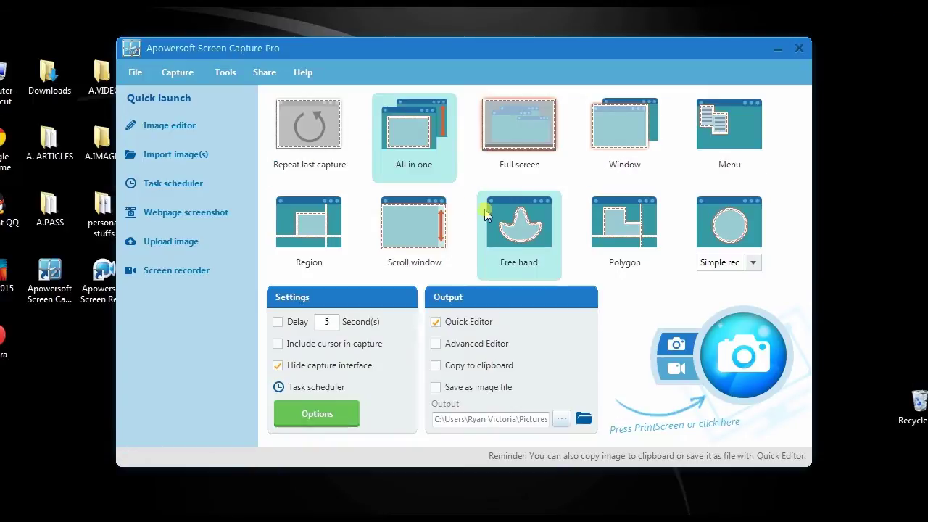
Step: Turn on 'Include cursor in capture' and bring the lucy photo window to the front
{"action": "left_click", "coordinate": [324, 419]}
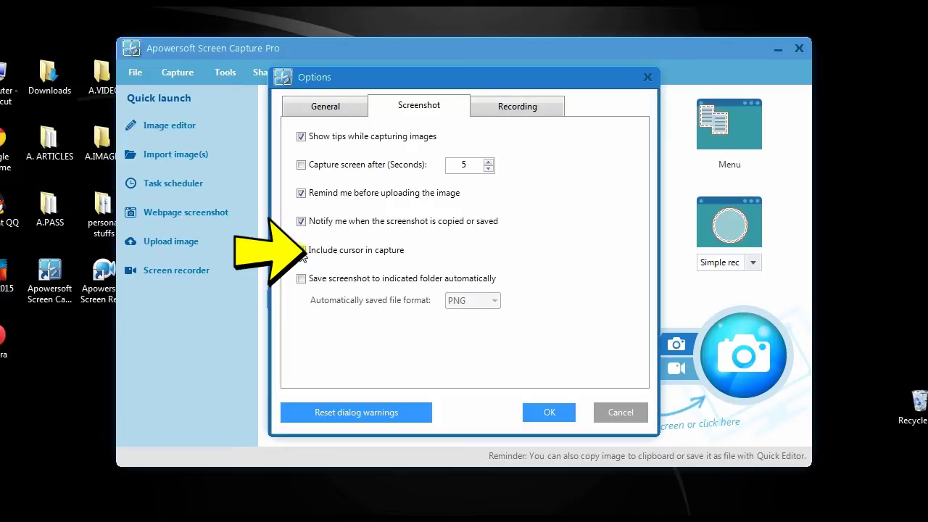
{"action": "left_click", "coordinate": [551, 413]}
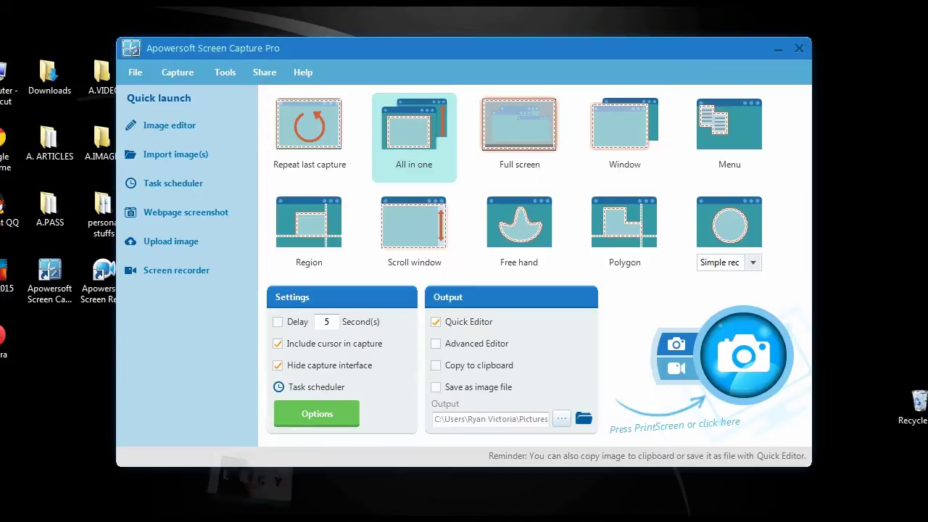
{"action": "key", "text": "alt+Tab"}
{"action": "left_click", "coordinate": [771, 52]}
{"action": "left_click", "coordinate": [778, 49]}
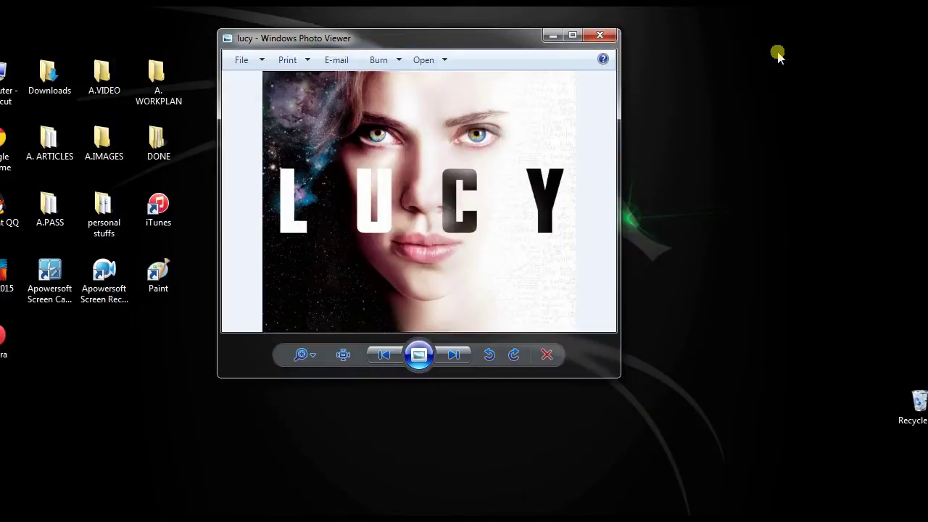
{"action": "left_click_drag", "start_coordinate": [472, 42], "coordinate": [498, 57]}
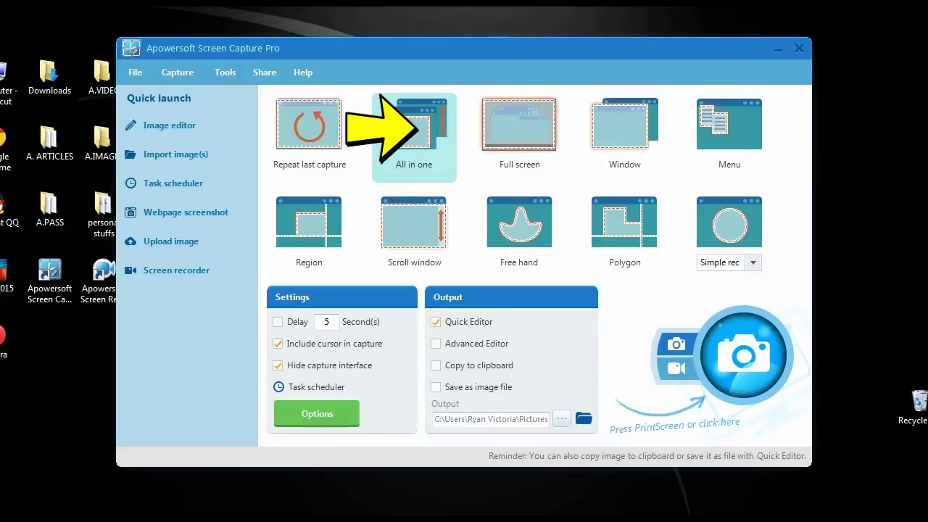
Step: Capture a 543 x 357 region around the lucy photo and circle the nose with a red ellipse
{"action": "left_click", "coordinate": [752, 350]}
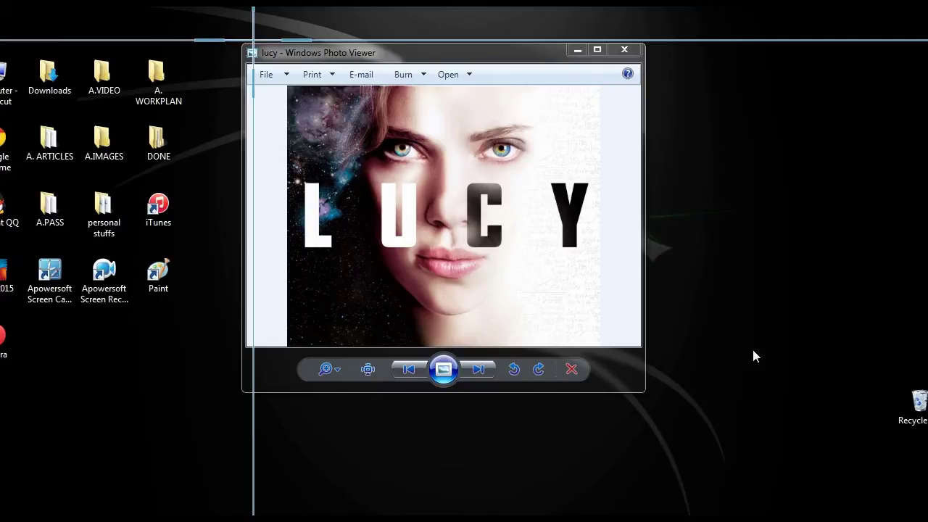
{"action": "left_click_drag", "start_coordinate": [247, 85], "coordinate": [641, 345]}
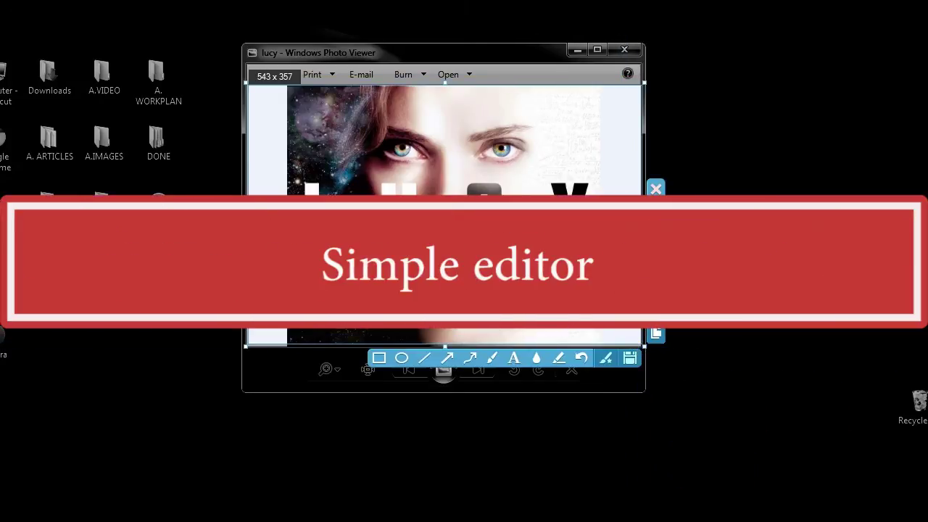
{"action": "left_click", "coordinate": [402, 357]}
{"action": "left_click_drag", "start_coordinate": [420, 211], "coordinate": [465, 269]}
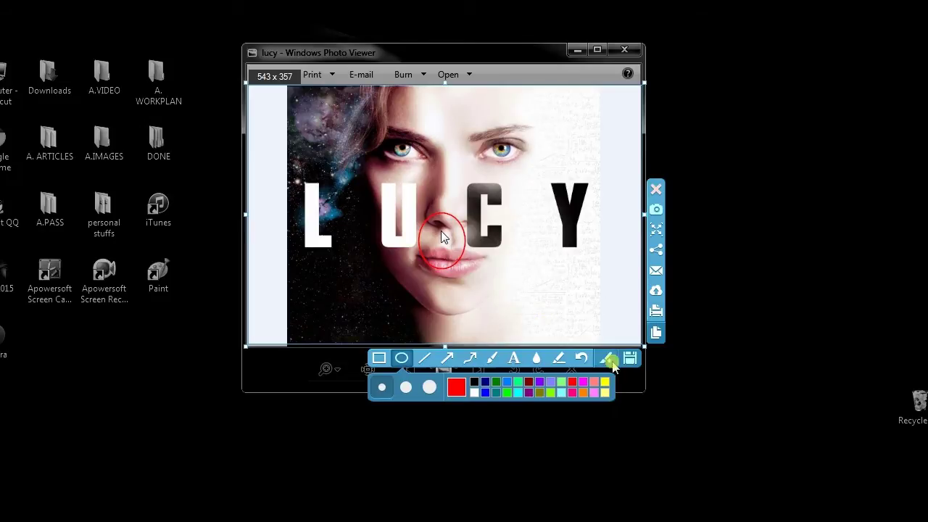
Step: Save the annotated capture to the Desktop as screenshot_20150226_233527 and open it
{"action": "left_click", "coordinate": [630, 358]}
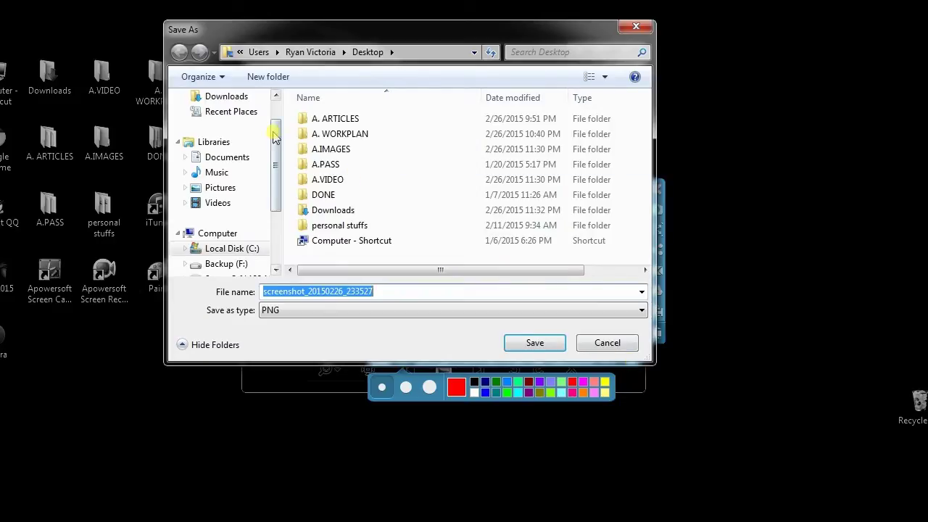
{"action": "left_click", "coordinate": [276, 95]}
{"action": "left_click", "coordinate": [222, 119]}
{"action": "left_click", "coordinate": [517, 343]}
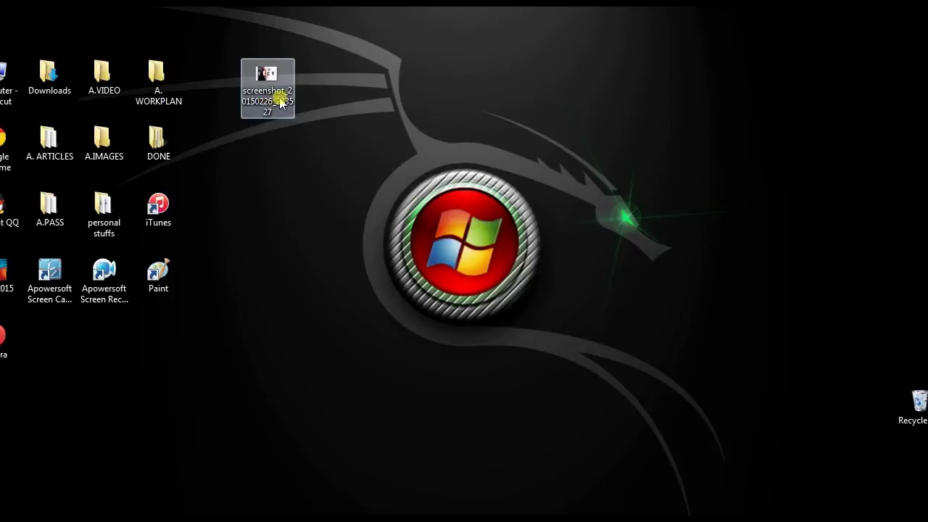
{"action": "double_click", "coordinate": [276, 96]}
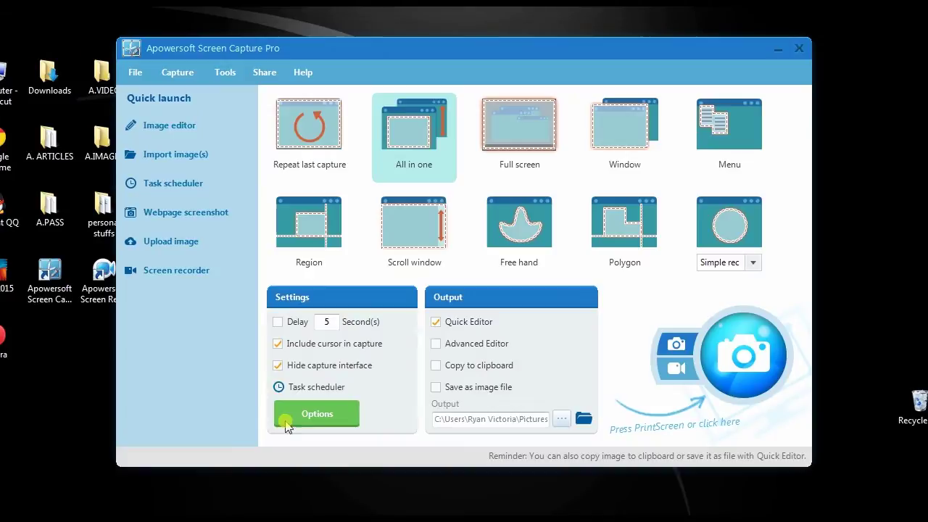
Step: Create scheduled task task01 capturing the full screen every minute, stopping after 10 times
{"action": "left_click", "coordinate": [320, 387]}
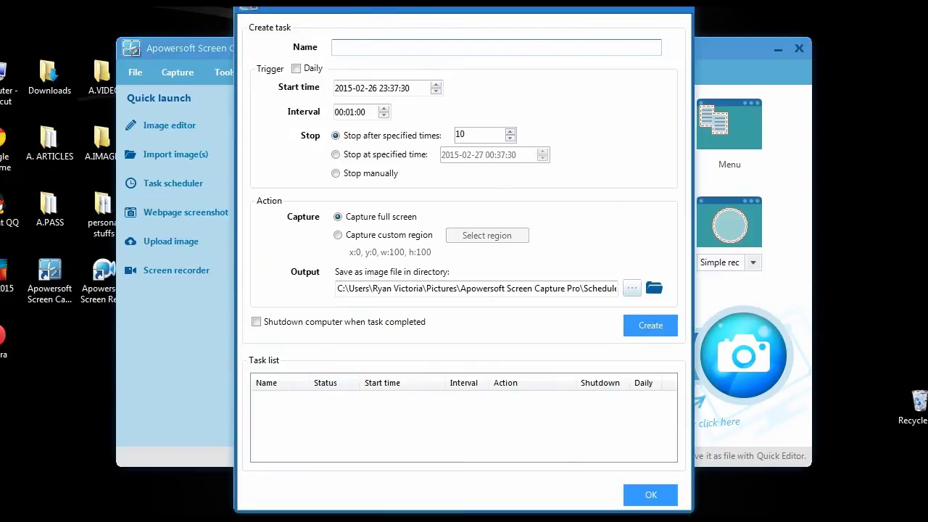
{"action": "left_click_drag", "start_coordinate": [628, 0], "coordinate": [632, 11]}
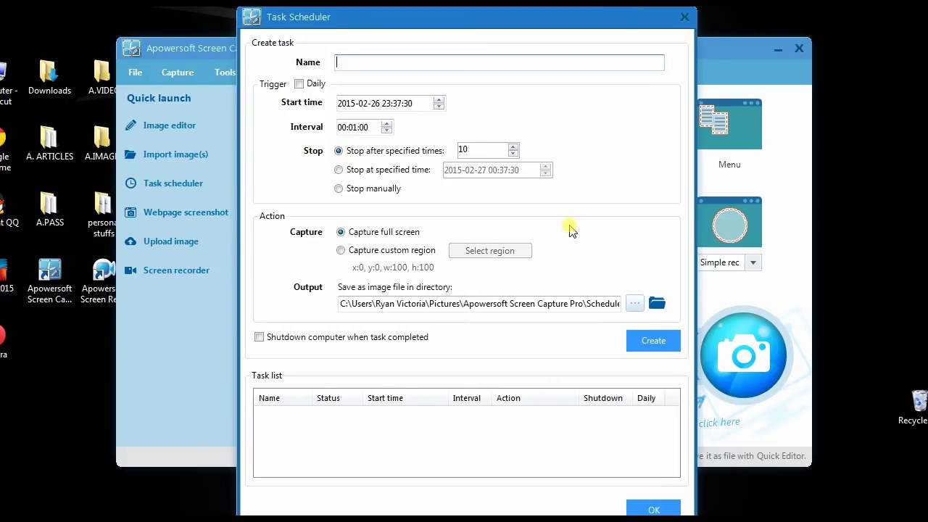
{"action": "left_click_drag", "start_coordinate": [539, 19], "coordinate": [539, 21]}
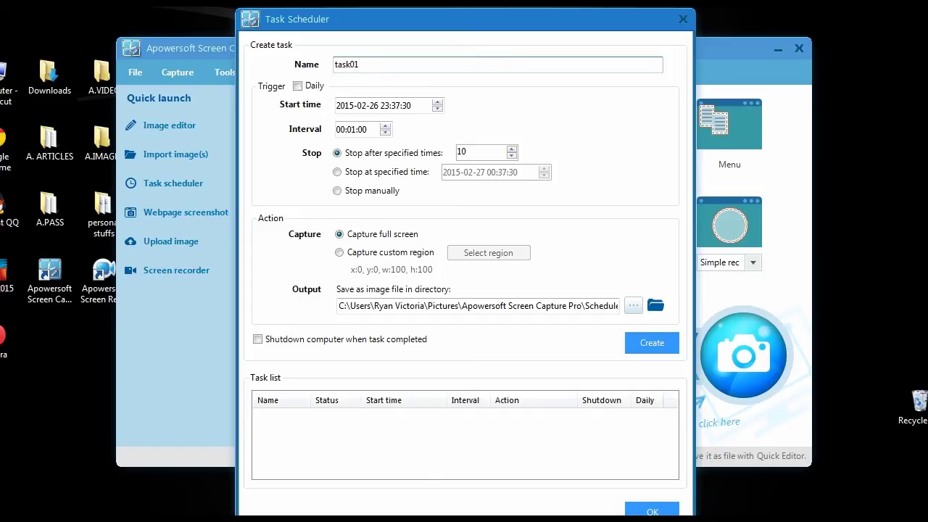
{"action": "left_click", "coordinate": [654, 342]}
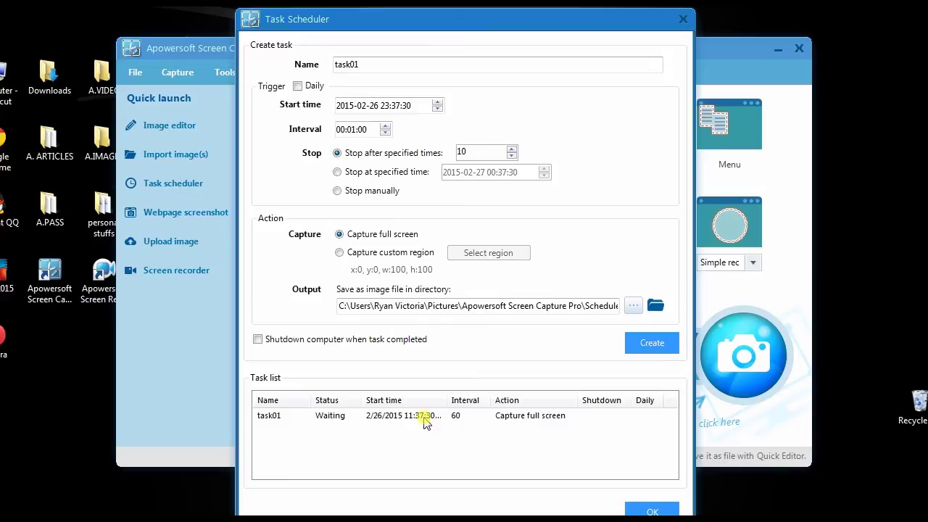
{"action": "left_click", "coordinate": [652, 511]}
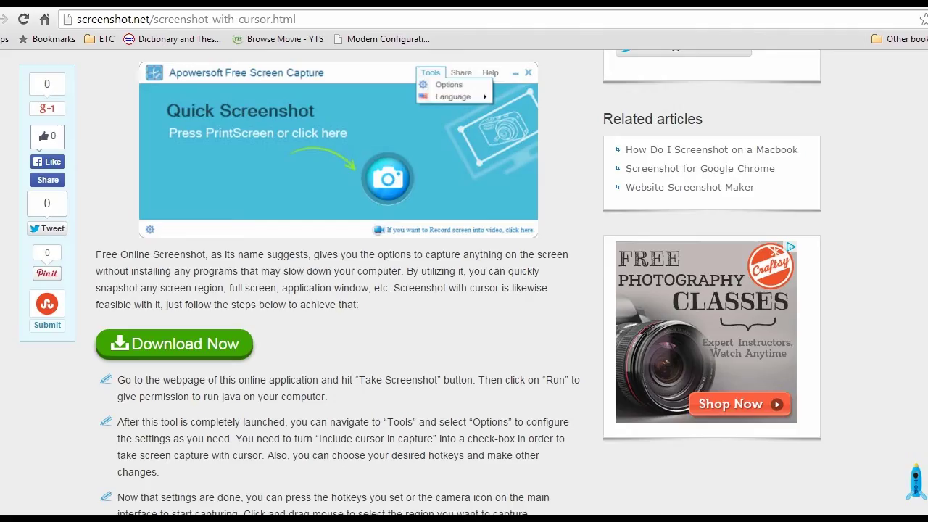
Step: Take a delayed menu-mode capture of Chrome's open ETC bookmarks folder
{"action": "key", "text": "alt+Tab"}
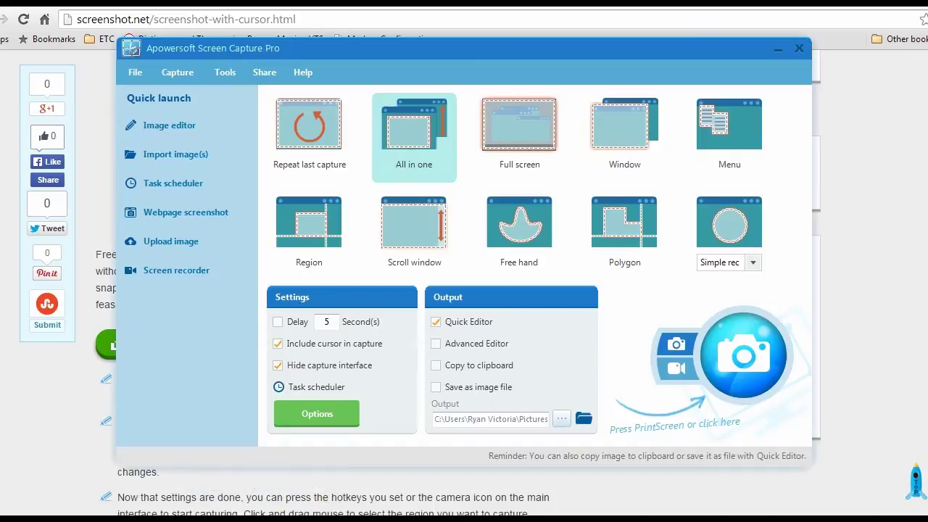
{"action": "left_click", "coordinate": [738, 146]}
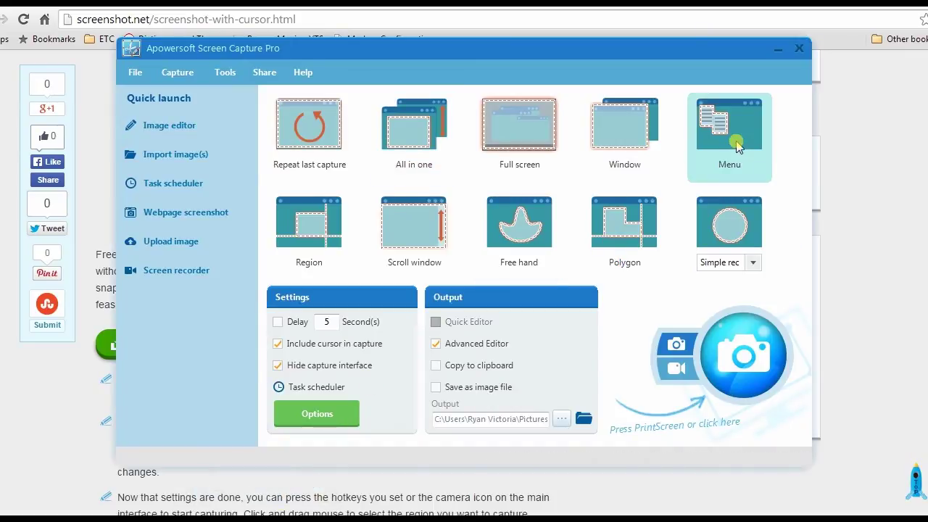
{"action": "left_click", "coordinate": [737, 381]}
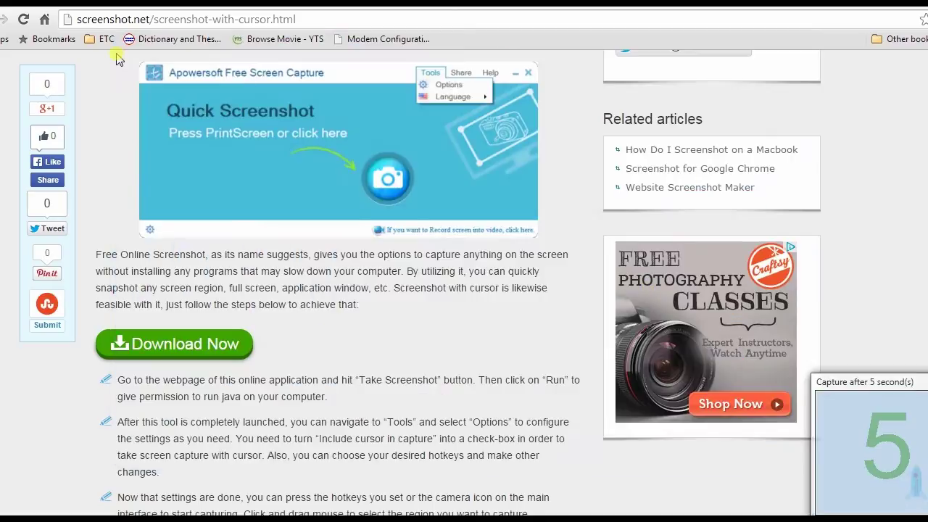
{"action": "left_click", "coordinate": [106, 40]}
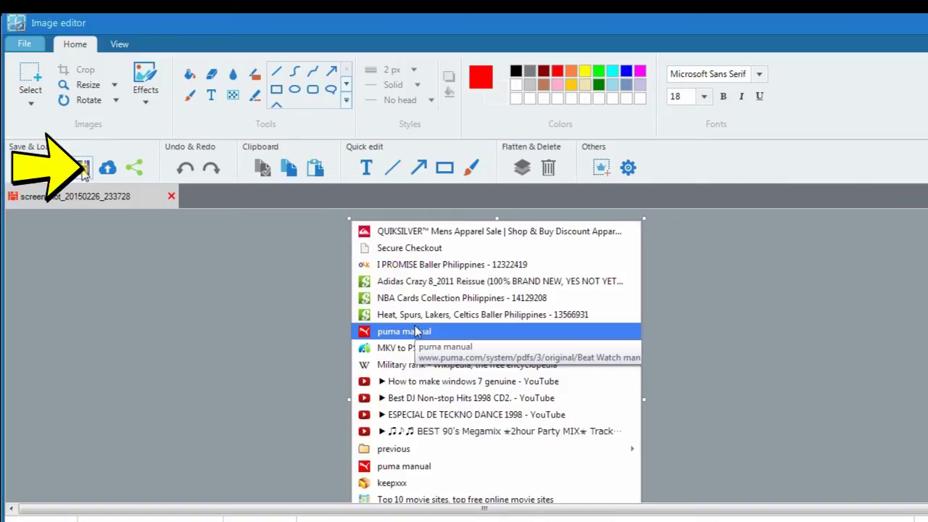
Step: Save the bookmarks-menu capture to the Desktop as the PNG 'menu mode'
{"action": "left_click", "coordinate": [82, 171]}
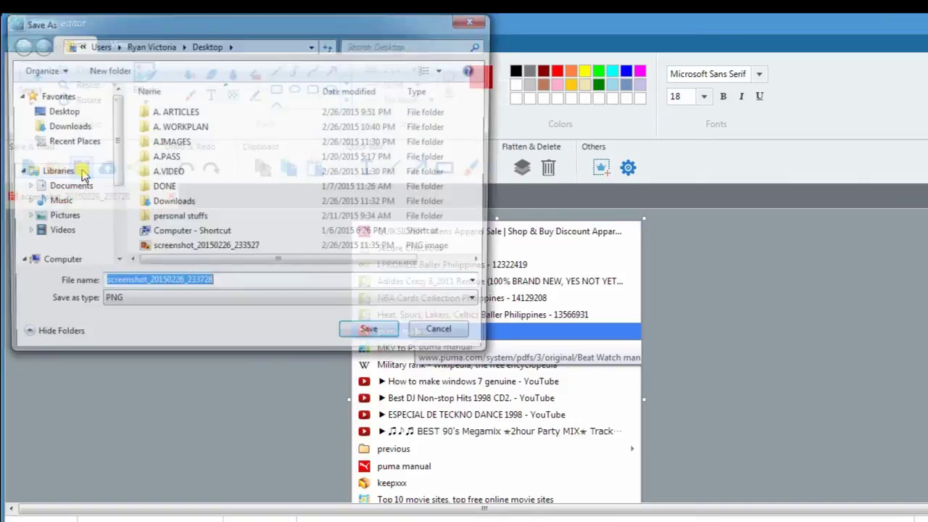
{"action": "left_click", "coordinate": [84, 113]}
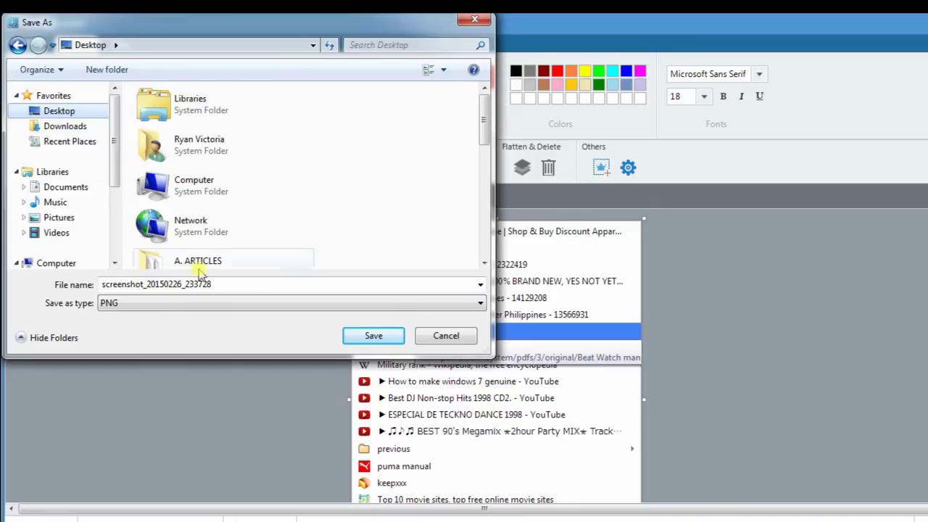
{"action": "double_click", "coordinate": [239, 285]}
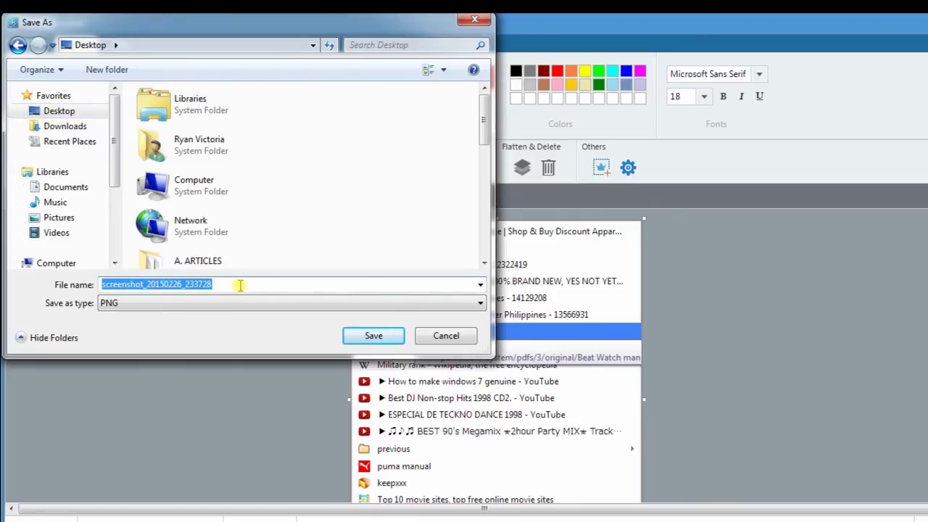
{"action": "type", "text": "menu mode"}
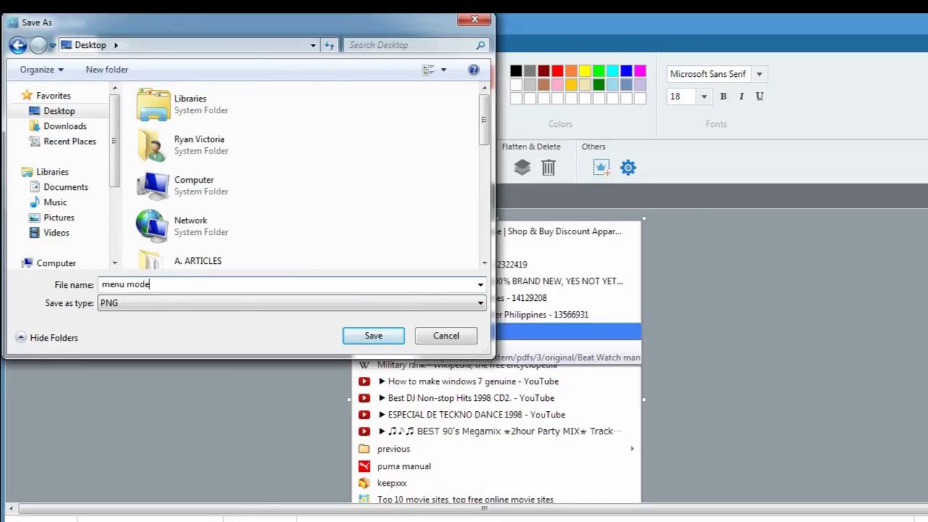
{"action": "key", "text": "Return"}
{"action": "key", "text": "super+d"}
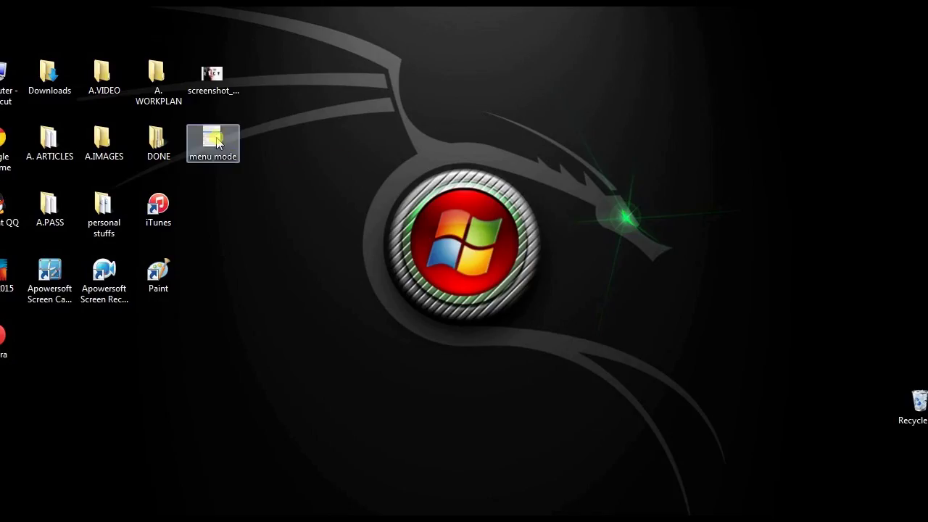
Step: View the menu mode screenshot in Photo Viewer, then return to Screen Capture Pro
{"action": "left_click", "coordinate": [218, 154]}
{"action": "double_click", "coordinate": [217, 153]}
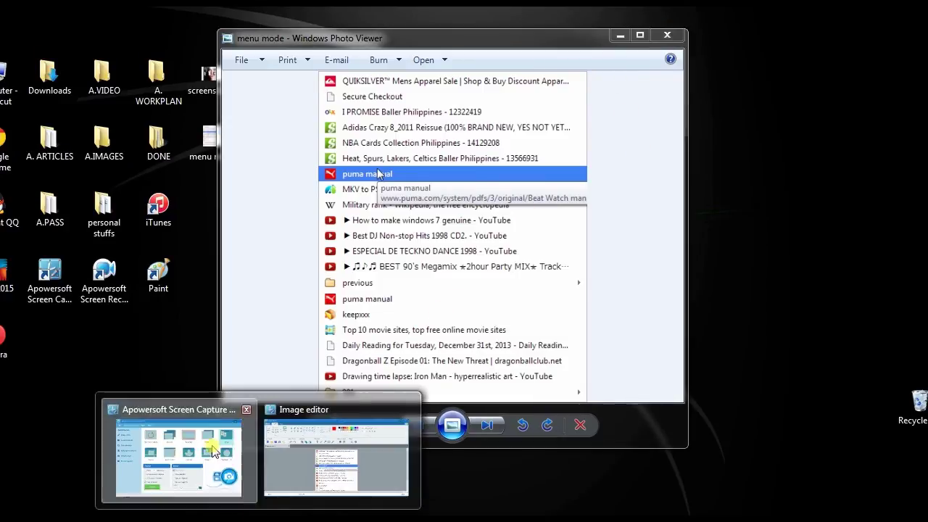
{"action": "left_click", "coordinate": [187, 456]}
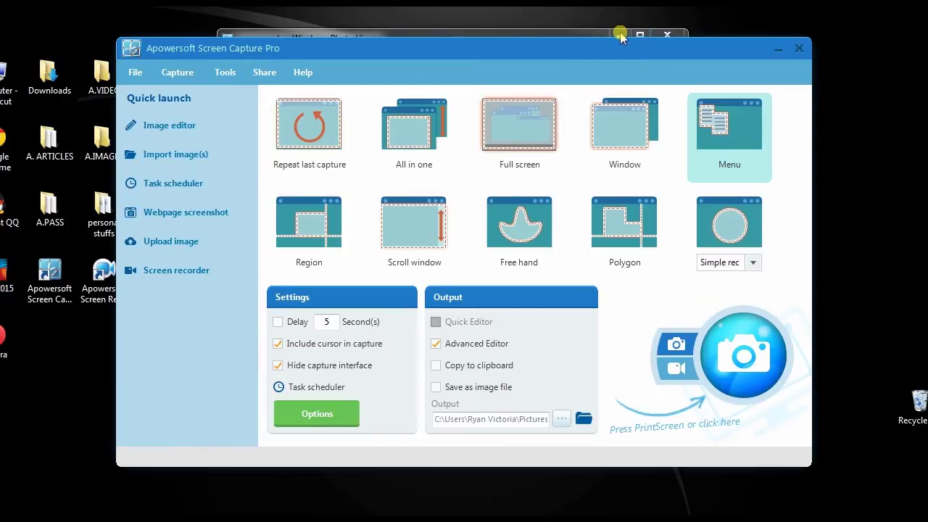